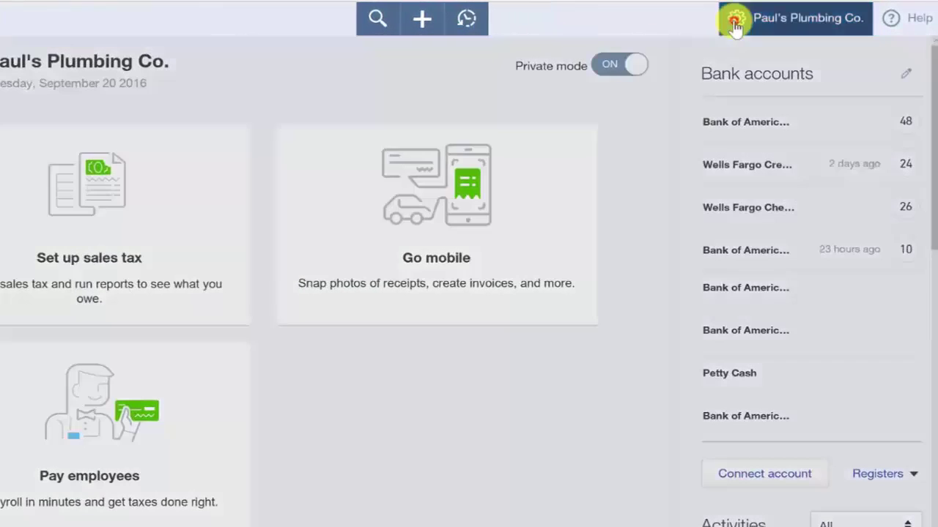
# Open the company's chart of accounts and start creating a new account
pyautogui.click(777, 18)
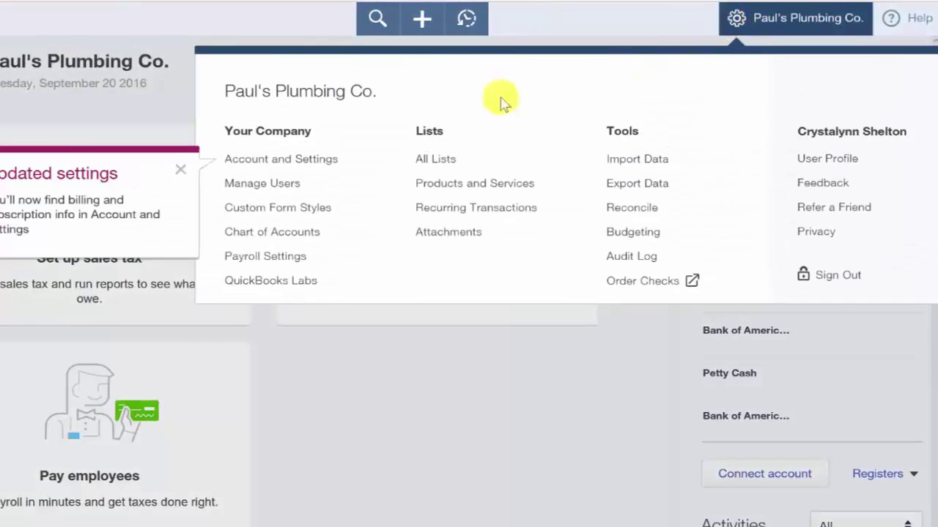
pyautogui.click(286, 233)
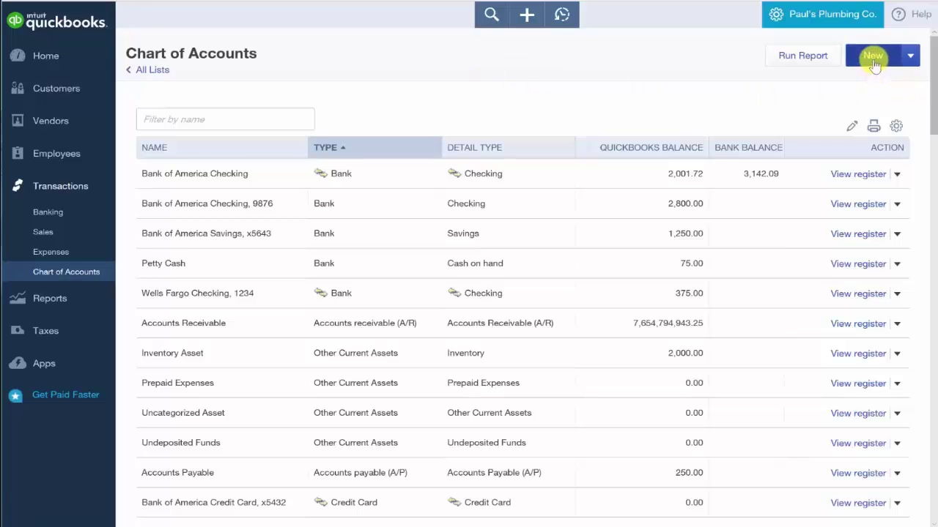
pyautogui.click(873, 62)
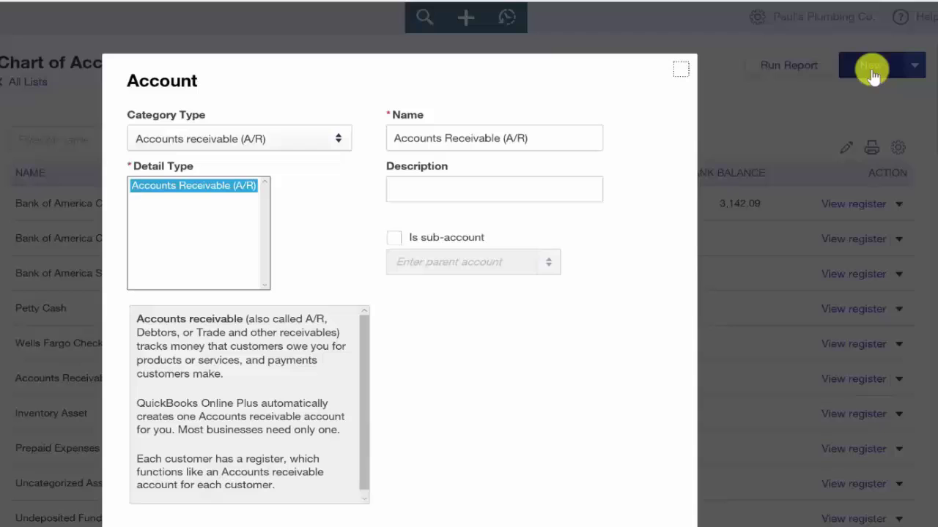
# Set the new account's category type to Bank and its detail type to Checking
pyautogui.click(339, 144)
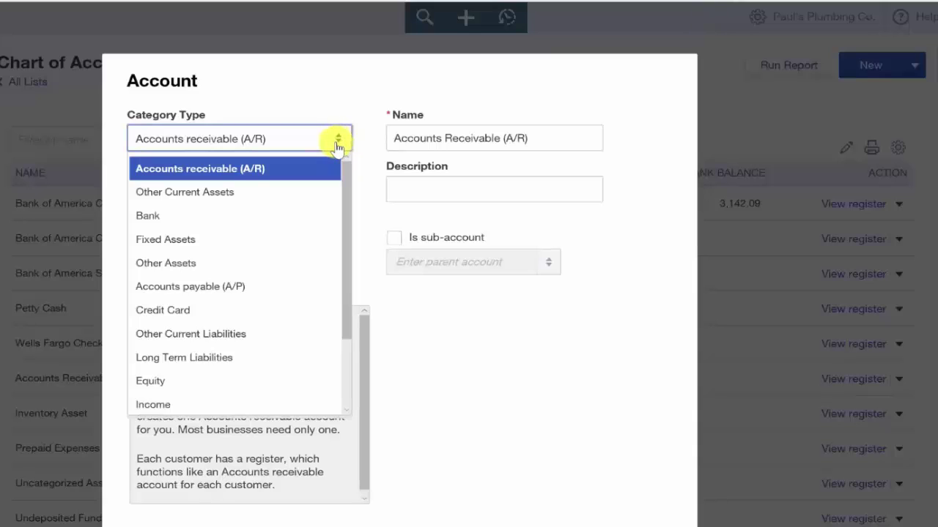
pyautogui.click(227, 214)
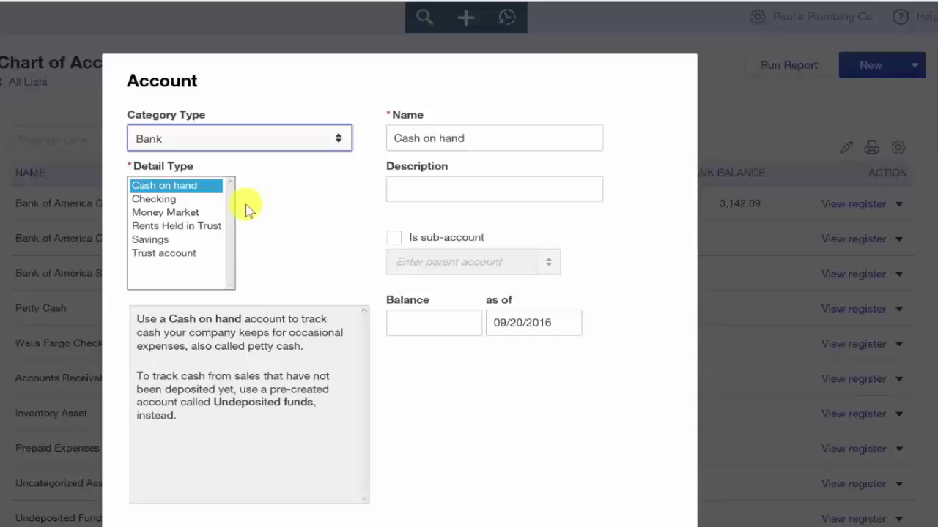
pyautogui.click(183, 199)
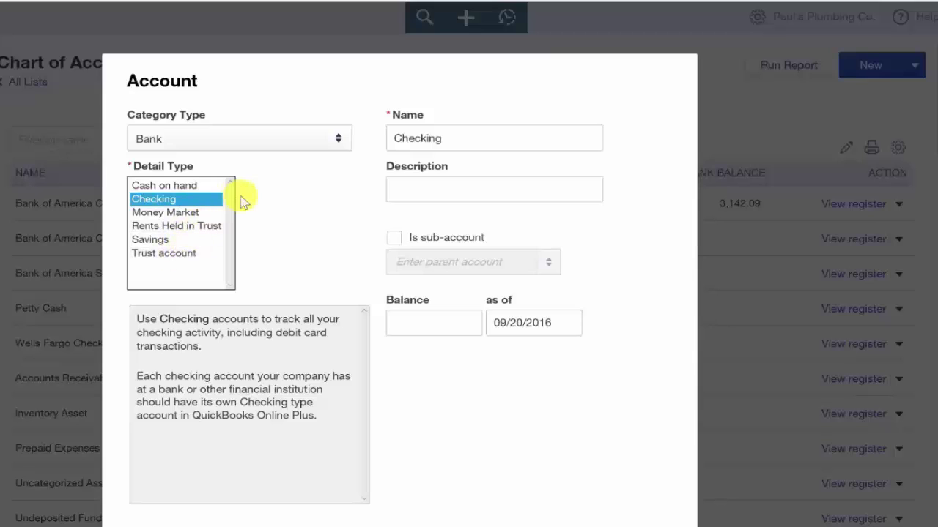
# Name the account "Bank of America Checking", followed by a comma, an x and the last four digits of the account number
pyautogui.click(453, 142)
pyautogui.moveTo(453, 142); pyautogui.dragTo(393, 139)
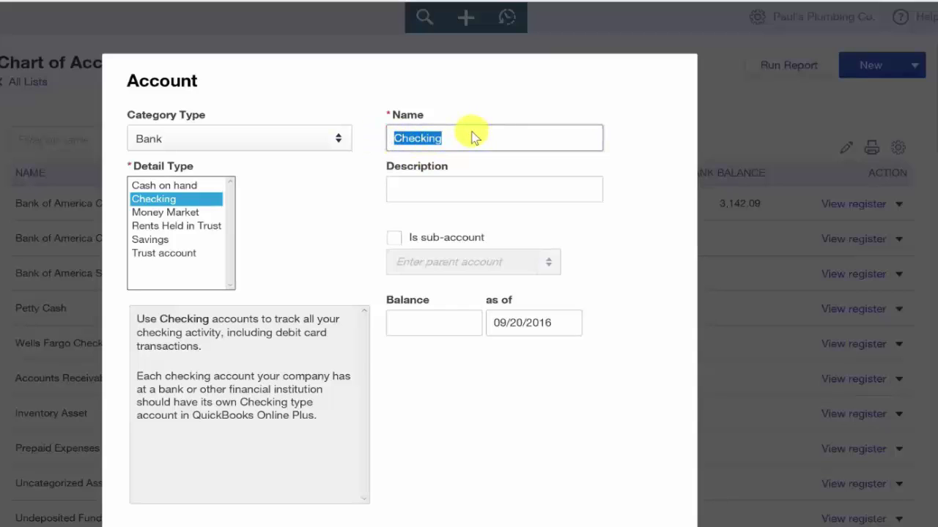
pyautogui.write('Bank')
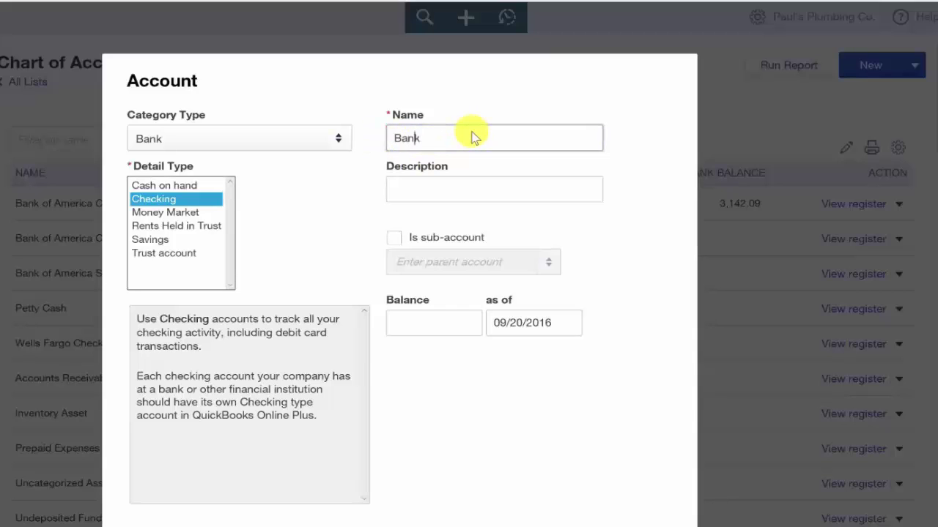
pyautogui.write(' of America x')
pyautogui.write('6789')
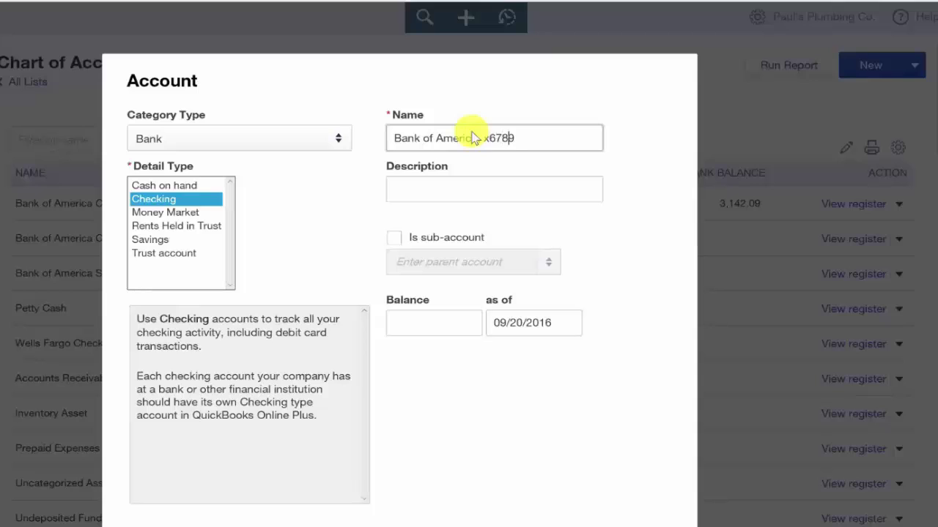
pyautogui.moveTo(549, 138); pyautogui.dragTo(364, 145)
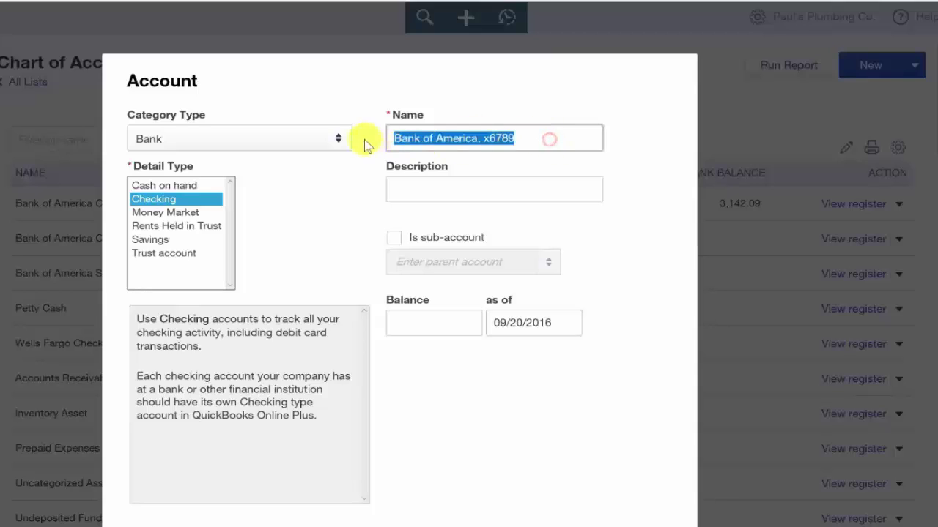
pyautogui.click(478, 139)
pyautogui.write('Checki')
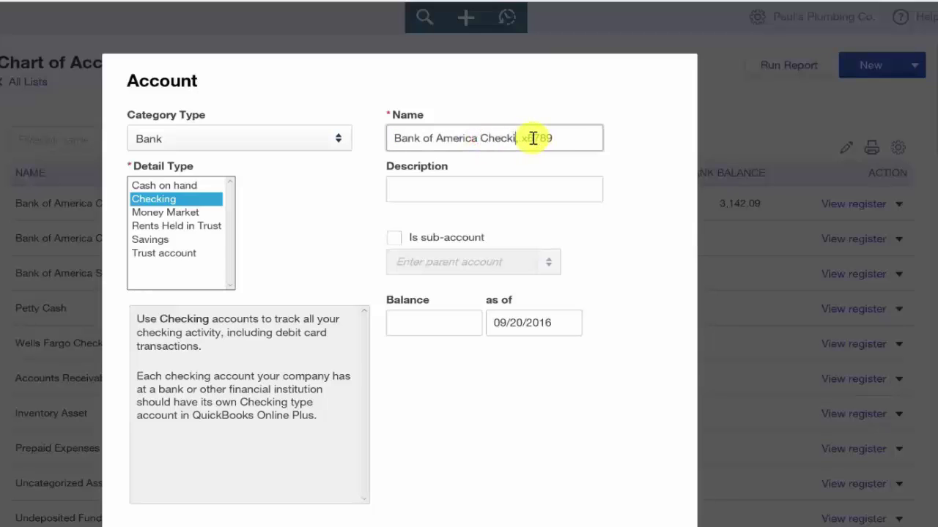
pyautogui.write('ng, x6789')
# Copy the full account name into the account's description
pyautogui.moveTo(578, 138); pyautogui.dragTo(364, 143)
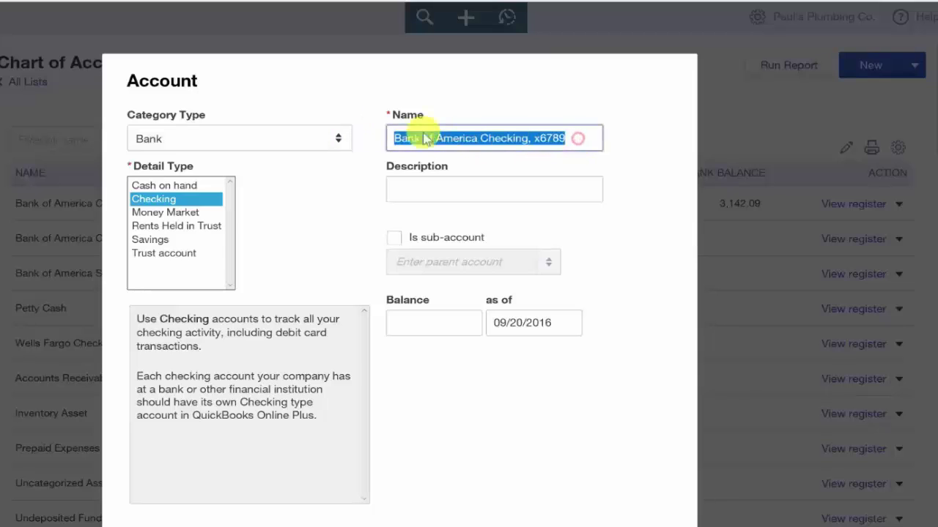
pyautogui.hotkey('ctrl', 'c')
pyautogui.click(496, 189)
pyautogui.hotkey('ctrl', 'v')
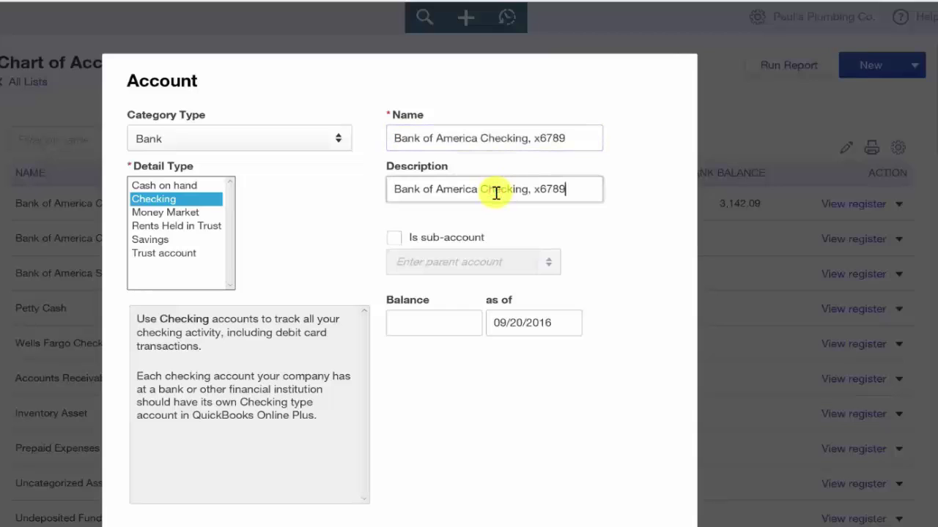
# Enter an opening balance of 5,500.00 as of 12/31/2015 and save the new account
pyautogui.click(444, 317)
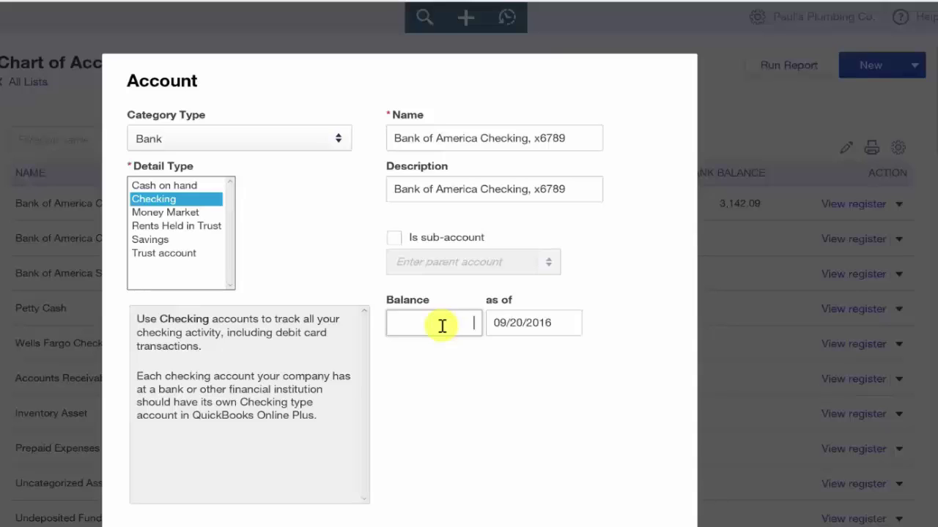
pyautogui.write('5500')
pyautogui.click(566, 326)
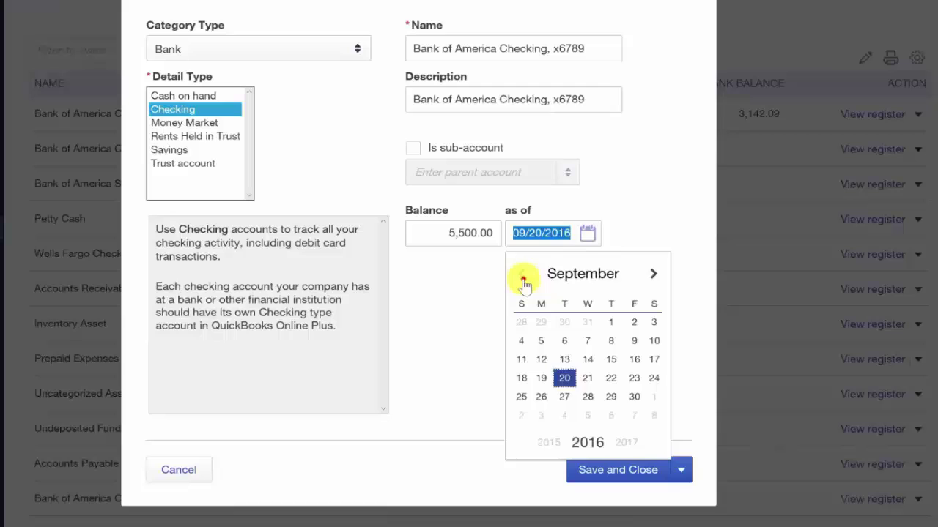
pyautogui.click(524, 278)
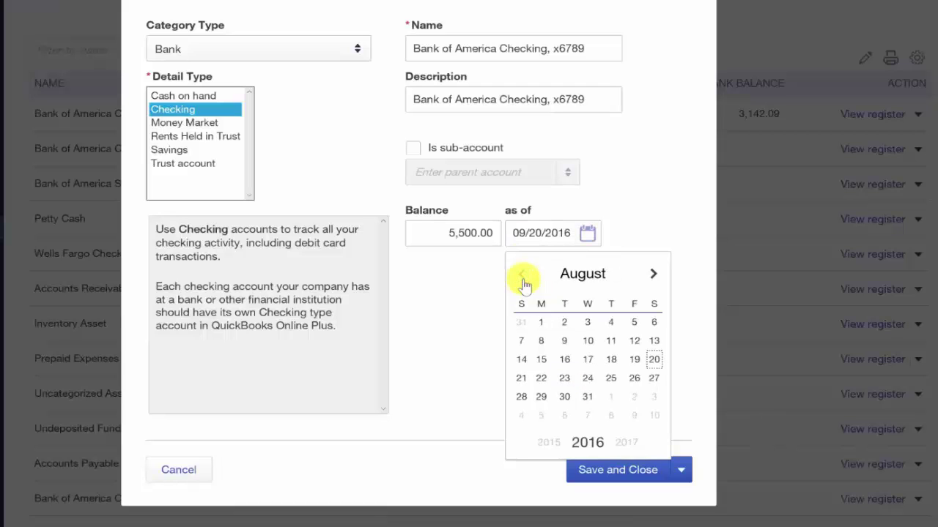
pyautogui.click(619, 476)
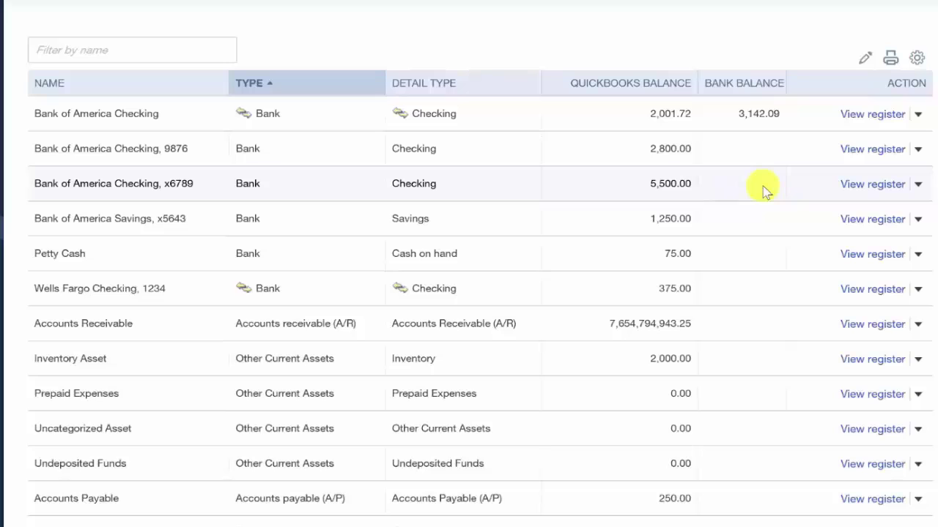
# Open the bank register of the newly created Bank of America checking account and reselect that account in the register
pyautogui.click(861, 187)
pyautogui.click(863, 185)
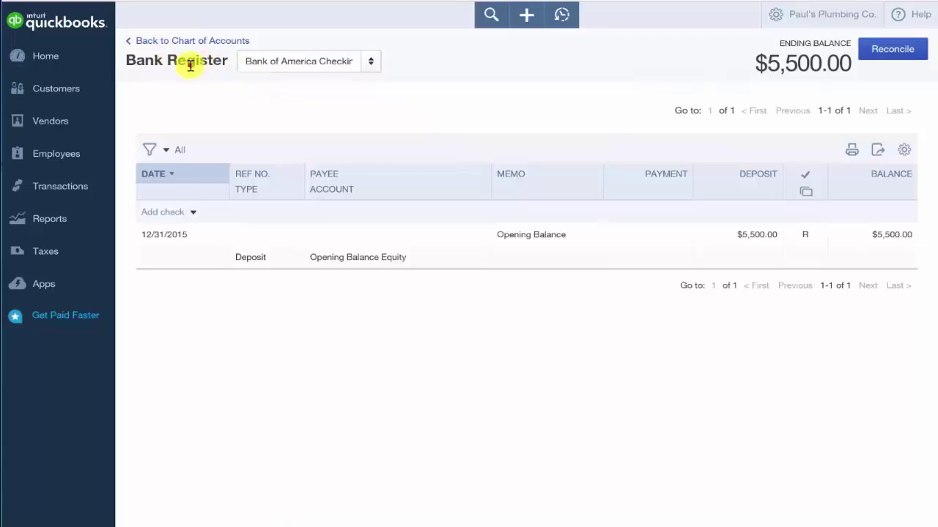
pyautogui.click(372, 63)
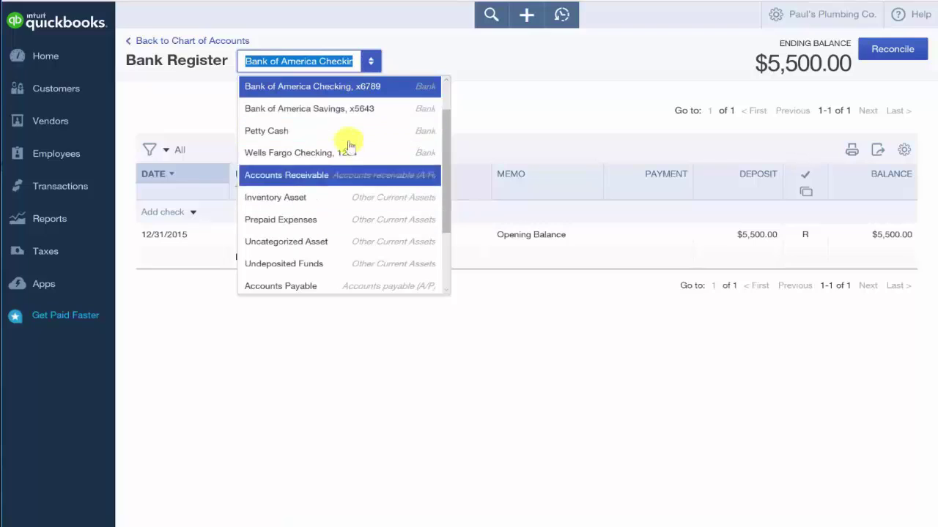
pyautogui.click(350, 88)
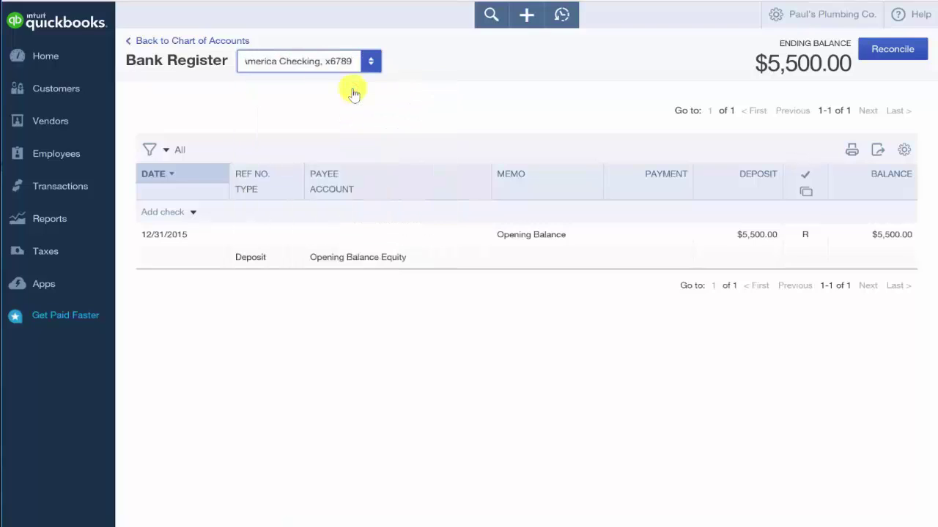
pyautogui.moveTo(863, 65); pyautogui.dragTo(778, 62)
pyautogui.click(778, 62)
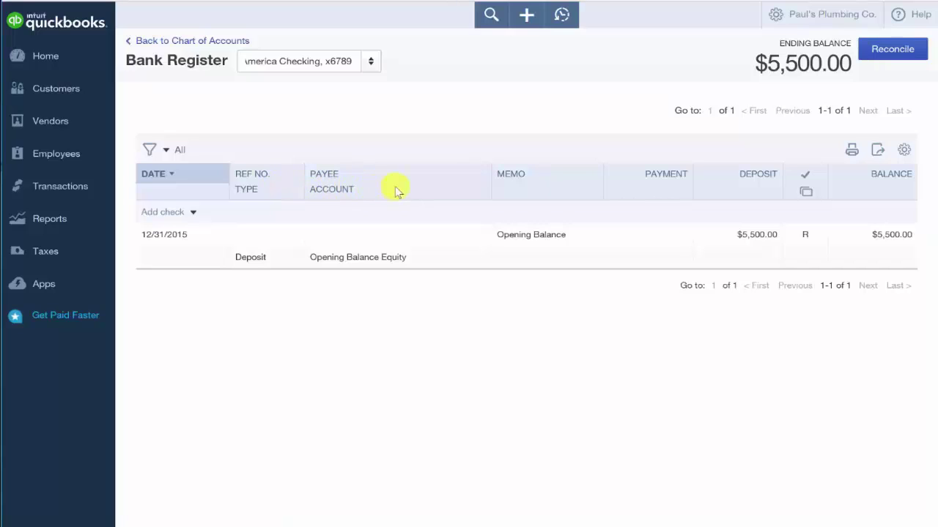
pyautogui.click(371, 192)
# Add a check to the register, keeping the date 09/20/2016 and setting its reference number to 102
pyautogui.click(191, 214)
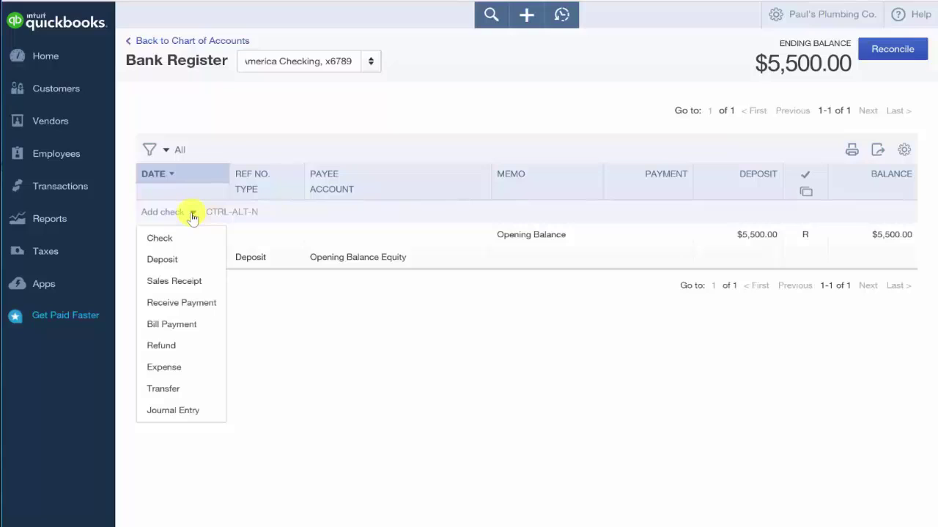
pyautogui.click(174, 240)
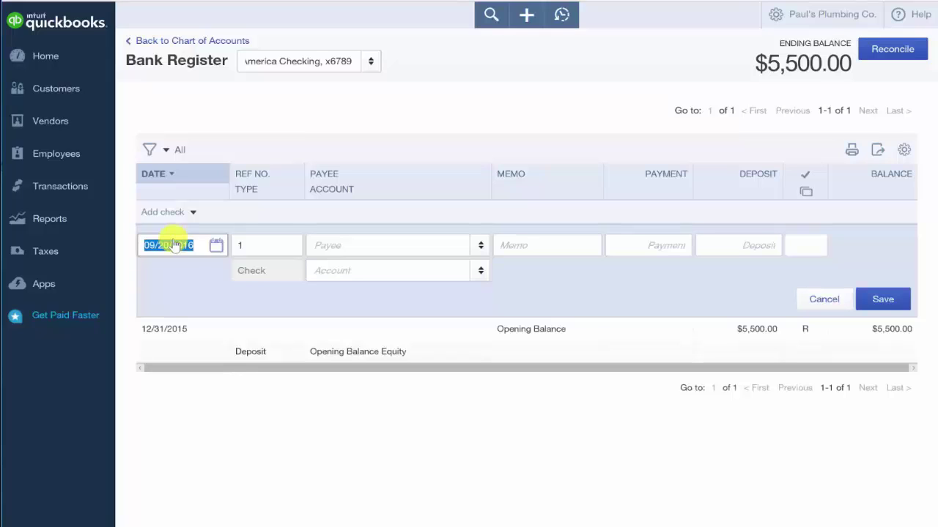
pyautogui.press('Tab')
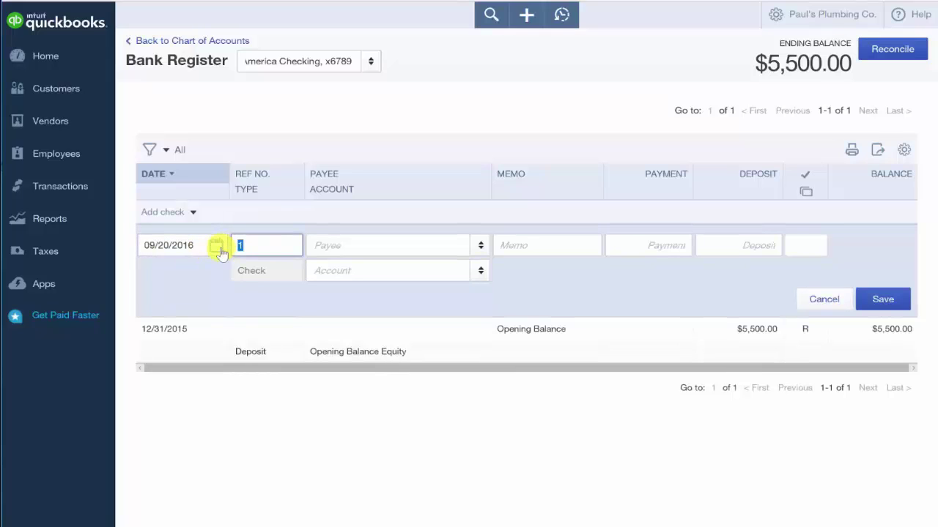
pyautogui.write('101')
pyautogui.press('BackSpace')
pyautogui.write('2')
pyautogui.press('Tab')
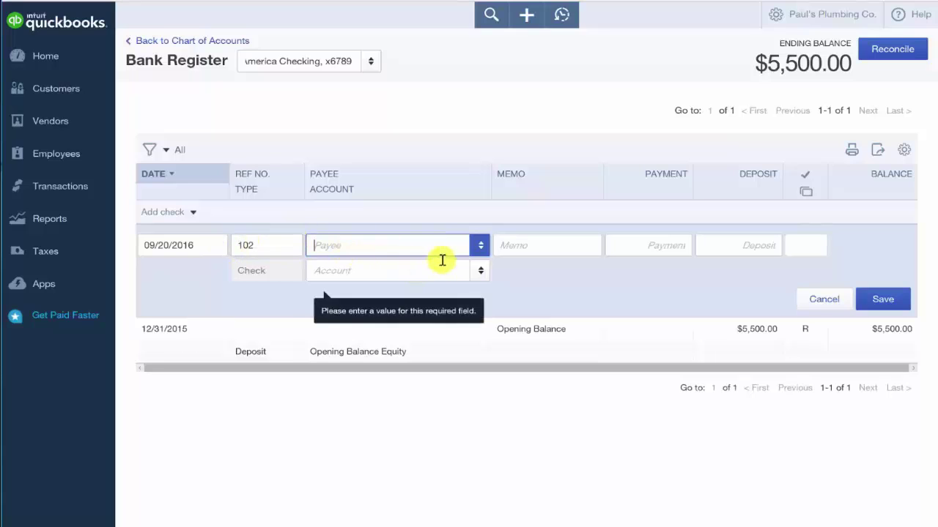
# Make the check payable to Plumbing Supplies-R-Us for 500.00, with memo "toilets" and account Job Materials, and save it
pyautogui.click(476, 249)
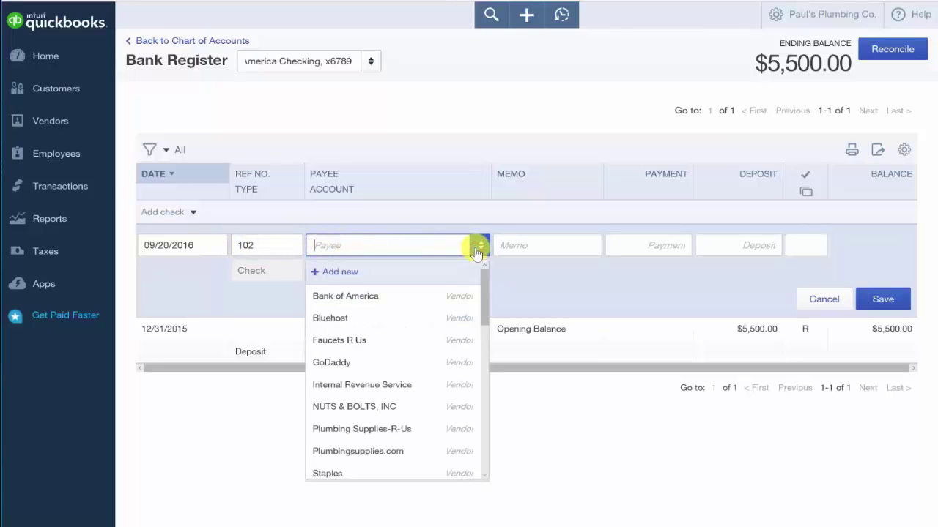
pyautogui.click(401, 433)
pyautogui.click(523, 246)
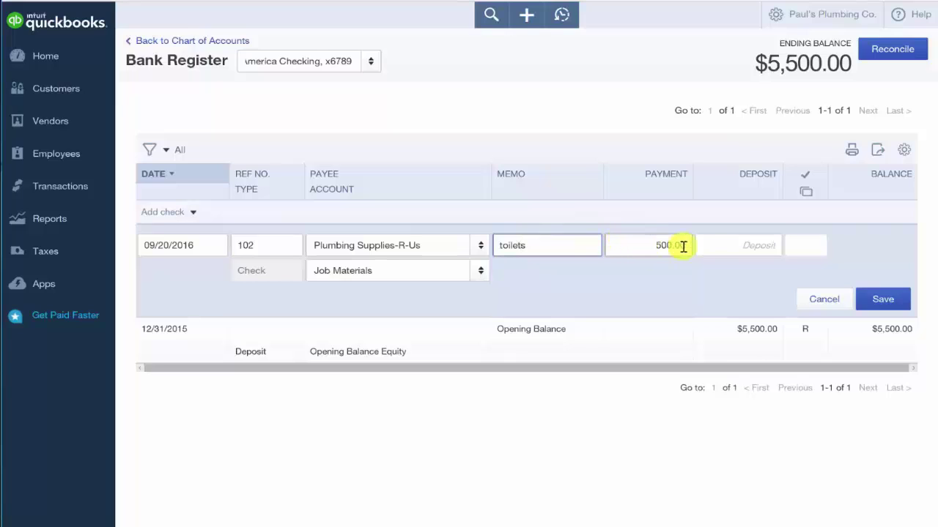
pyautogui.click(639, 246)
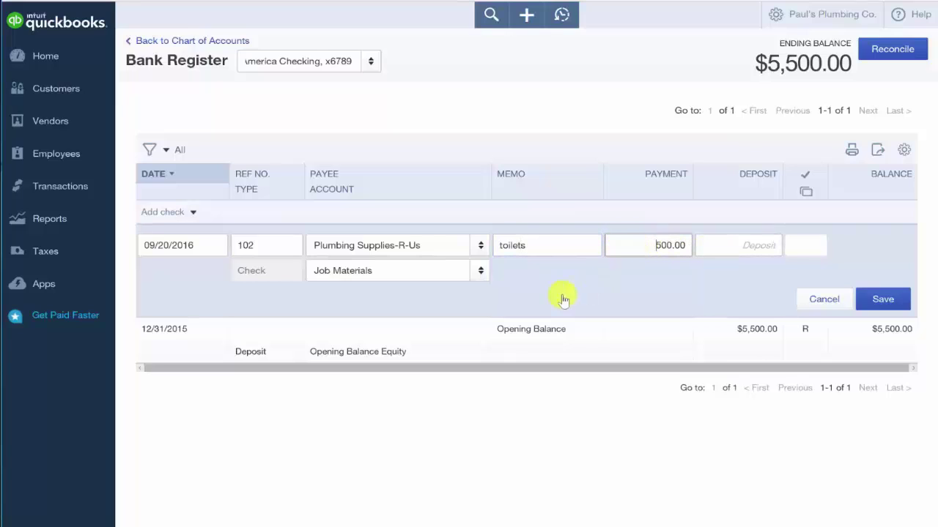
pyautogui.click(480, 271)
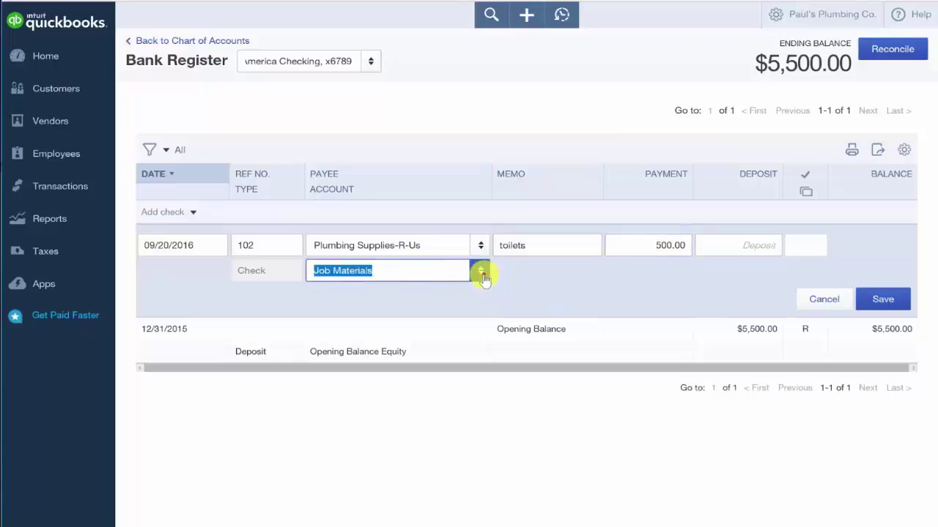
pyautogui.click(411, 296)
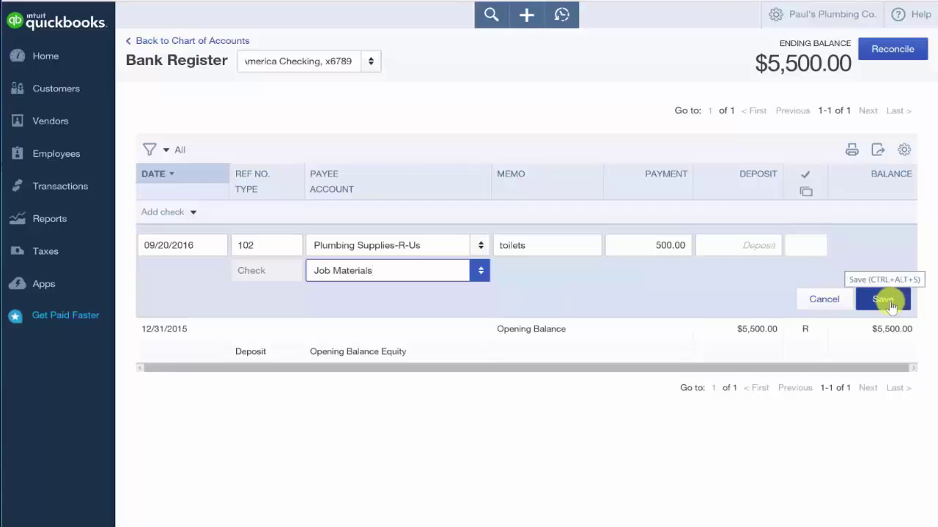
pyautogui.click(889, 302)
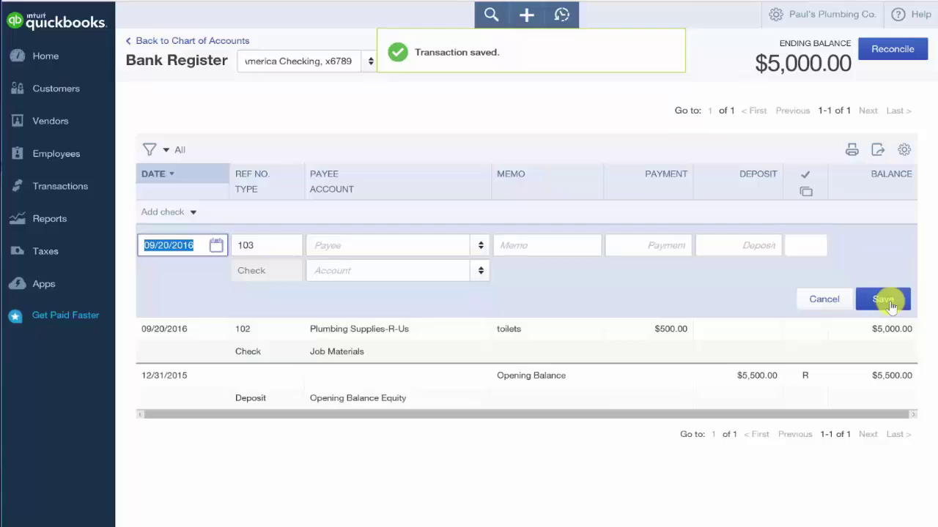
# Return to the chart of accounts and reopen the new Bank of America checking account's register
pyautogui.click(52, 67)
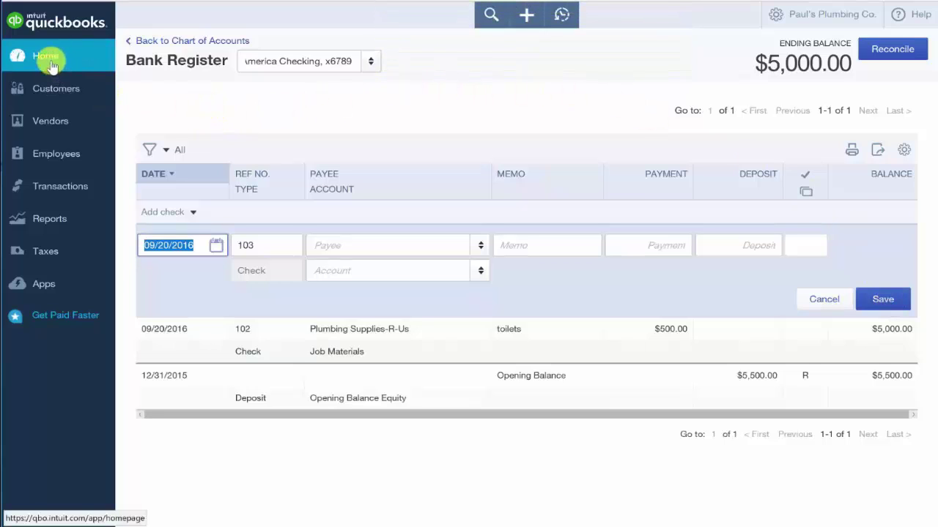
pyautogui.click(143, 40)
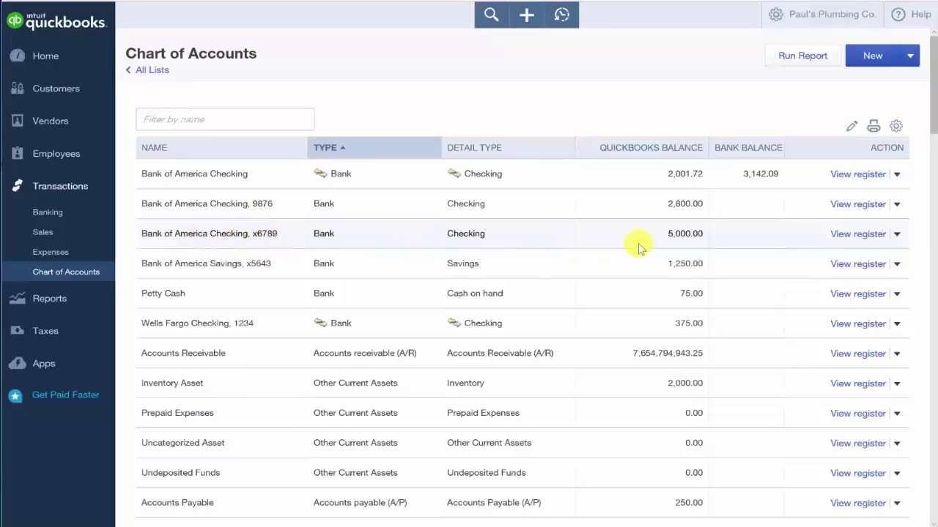
pyautogui.click(869, 235)
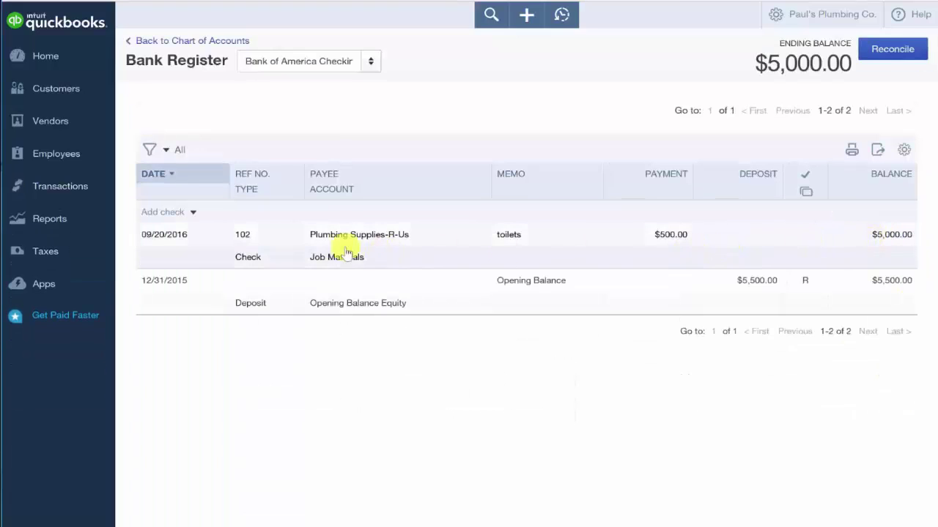
# Open check 102 in the register for editing and select its payment amount
pyautogui.click(263, 244)
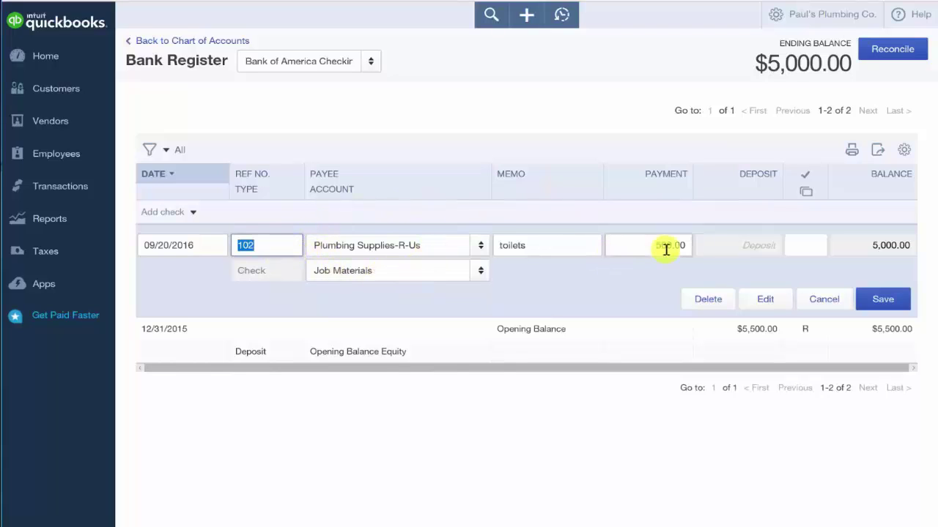
pyautogui.click(625, 245)
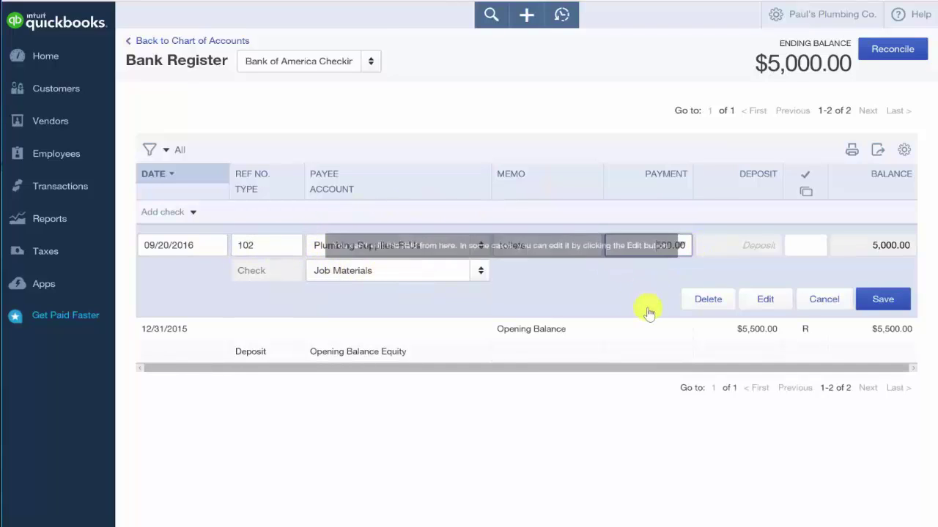